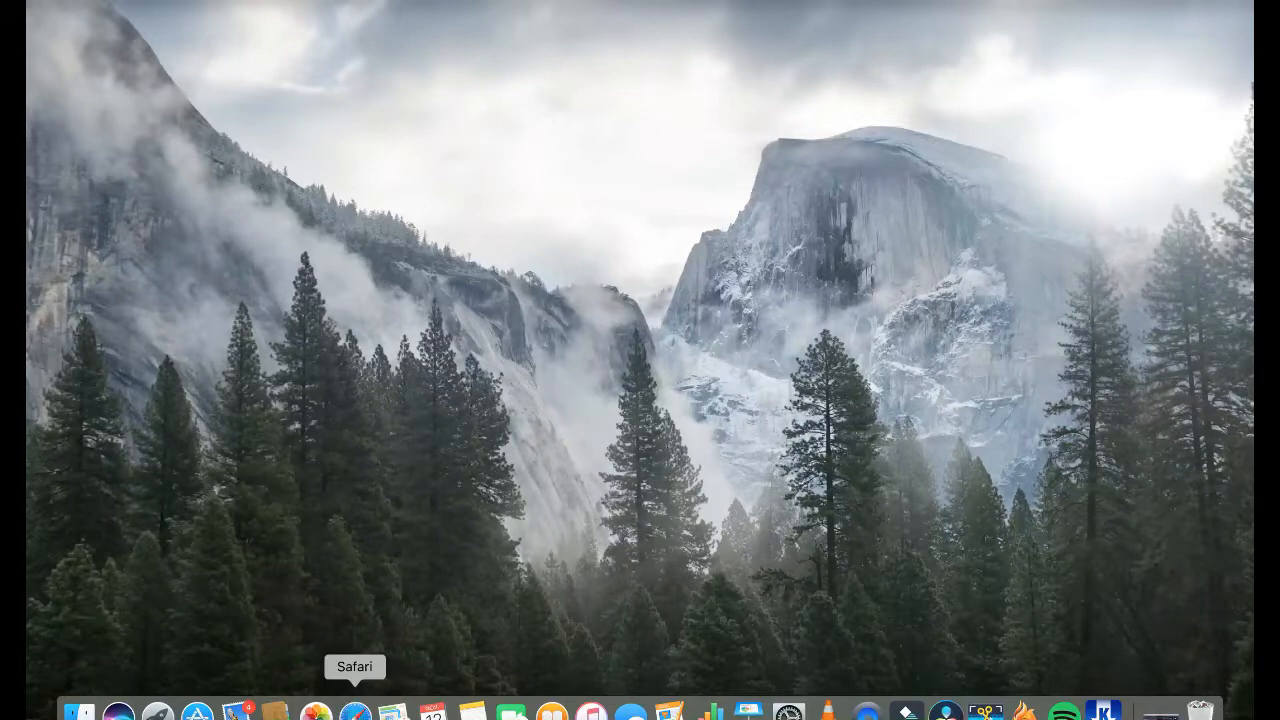
Open facepixelizer.com in Safari and switch the site's language to French.
left_click(355, 712)
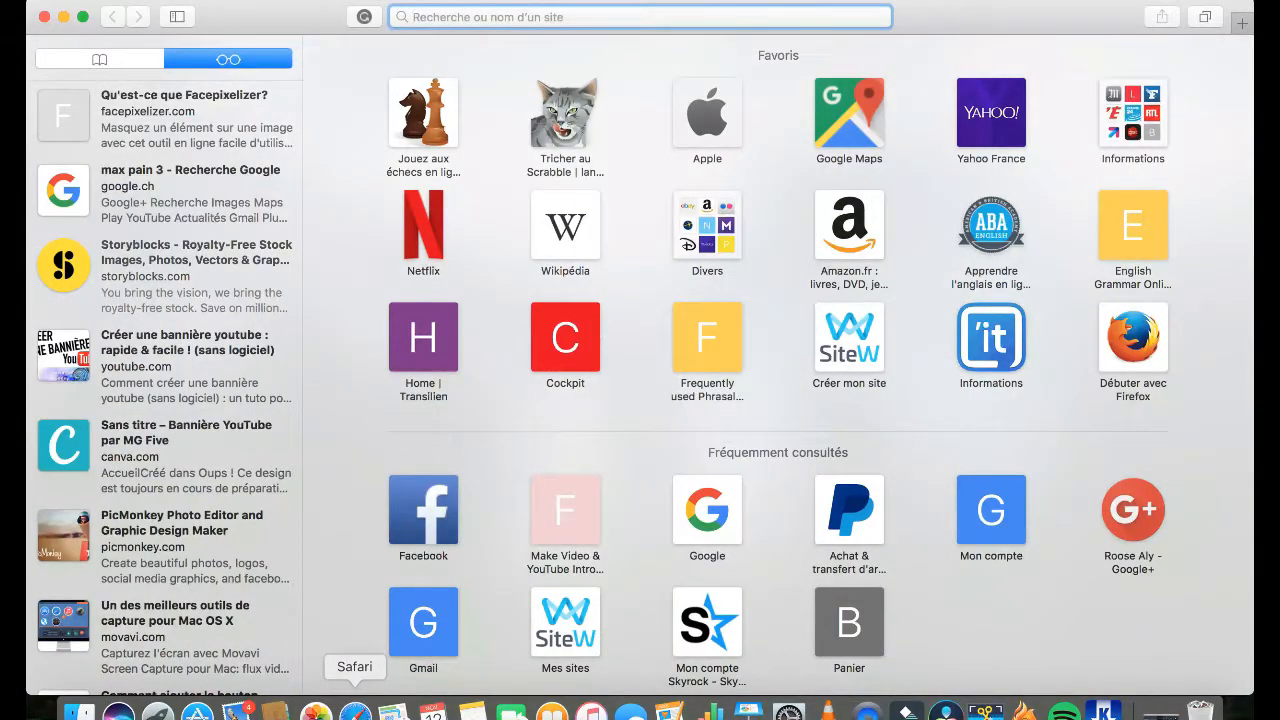
type("fac")
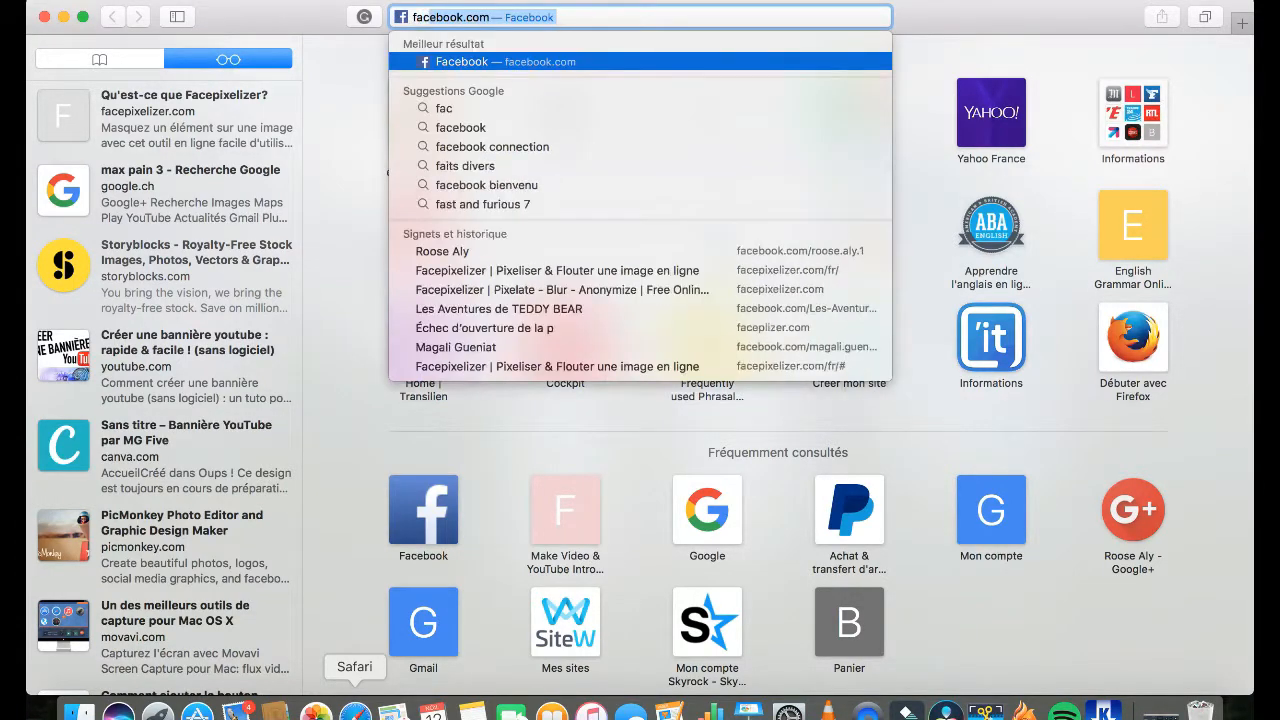
type("ep")
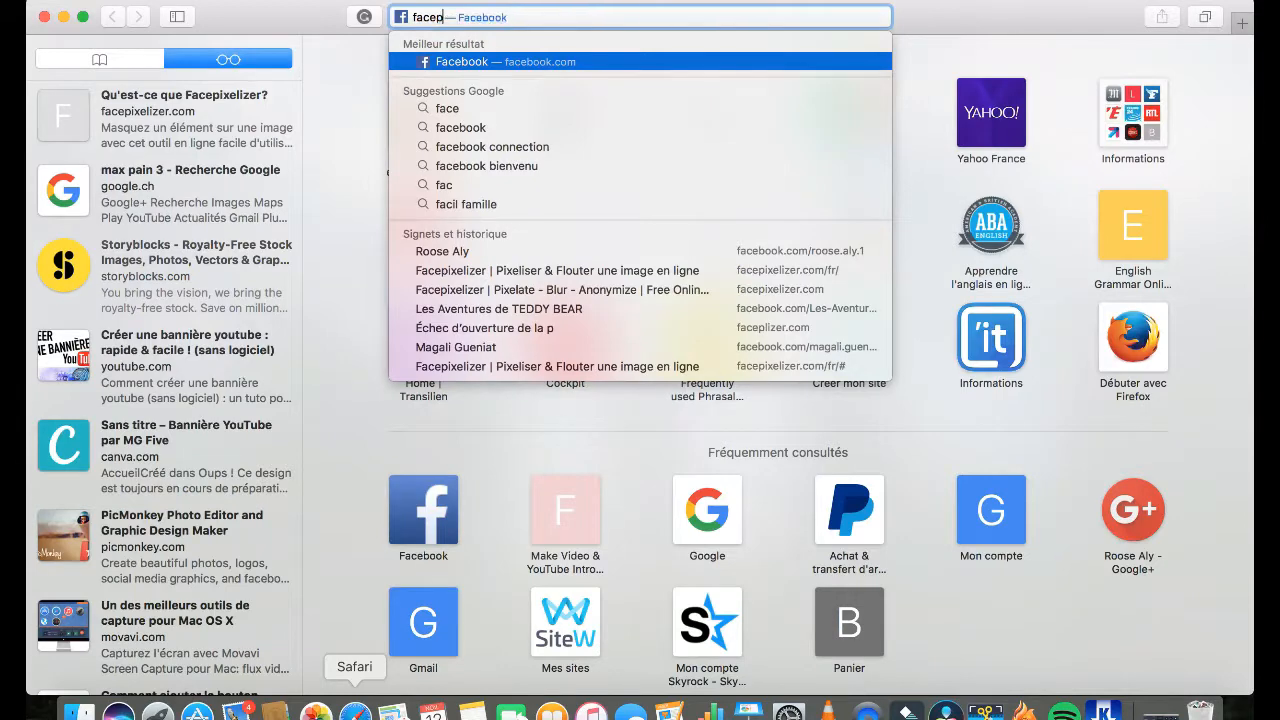
type("ixel")
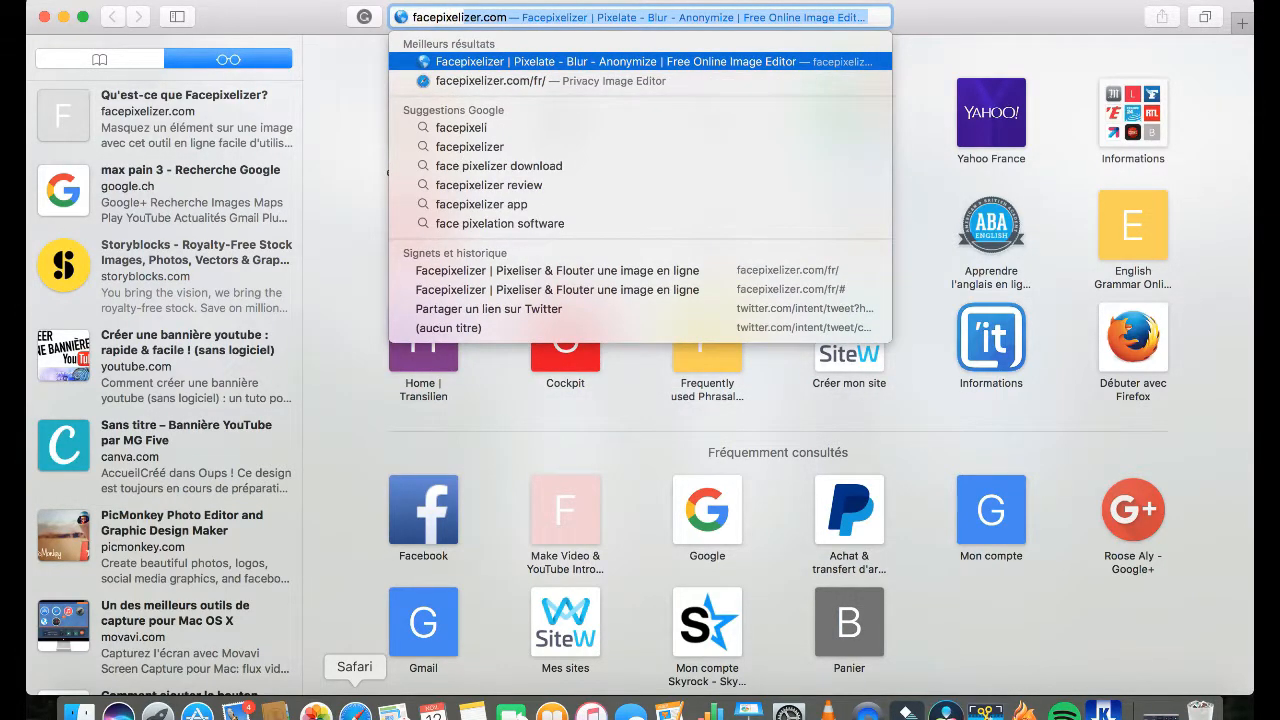
type("izer.com")
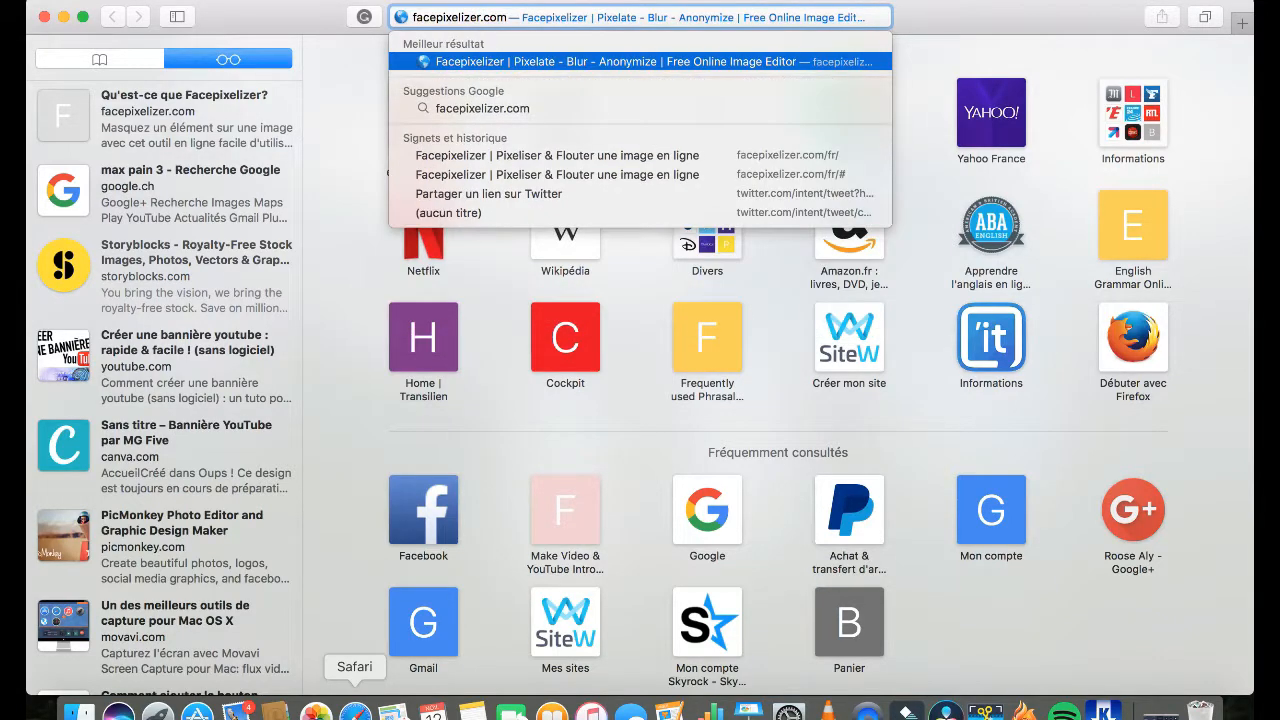
key("Return")
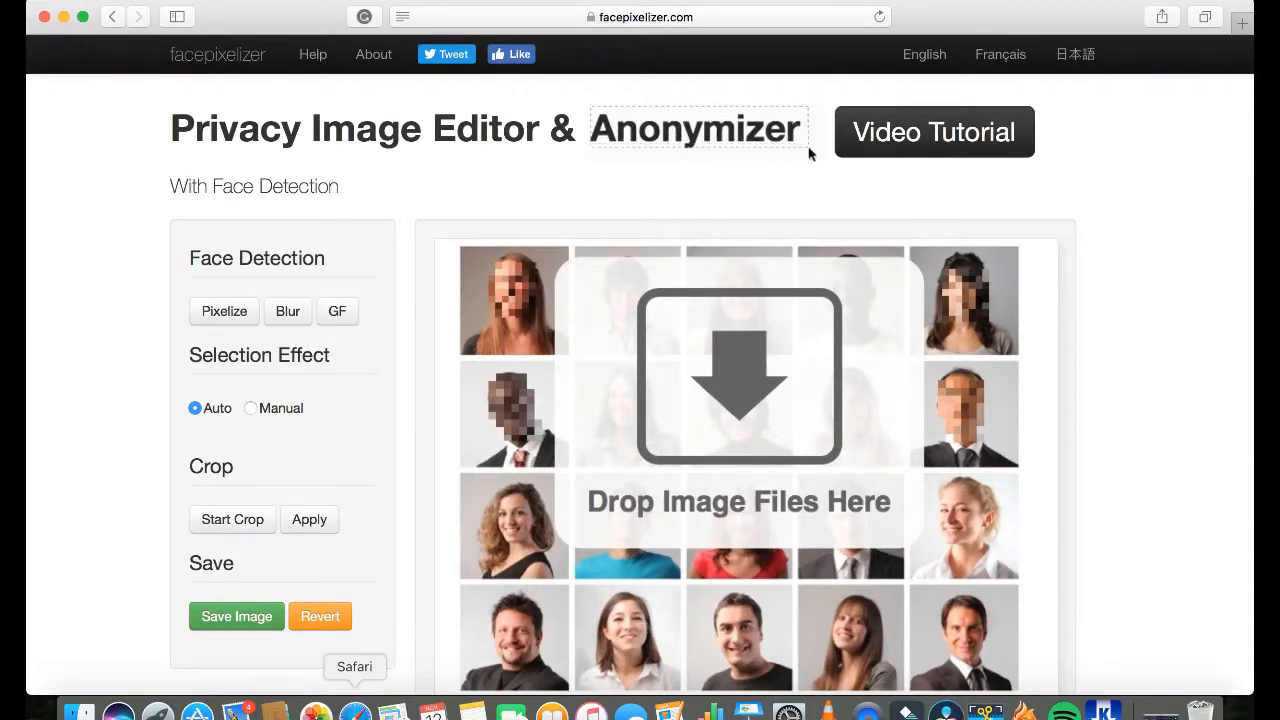
left_click(1001, 56)
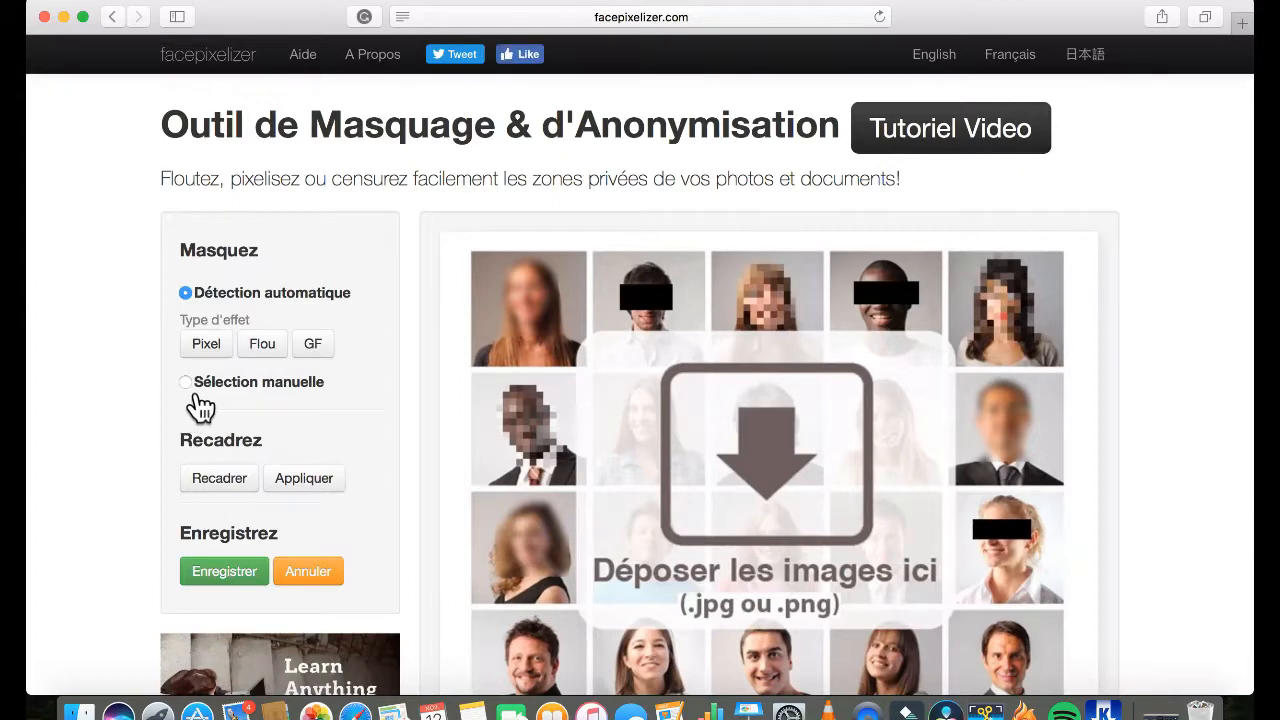
Set the masking mode to manual selection instead of automatic detection.
left_click(200, 407)
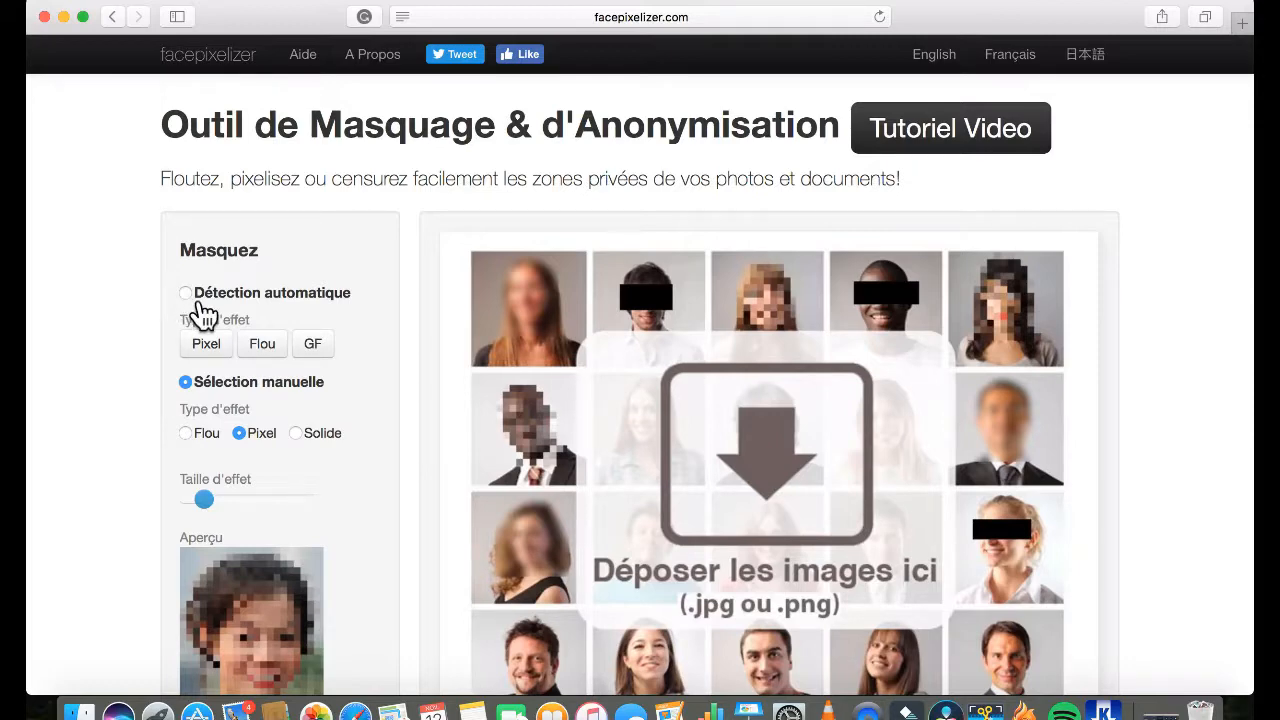
left_click(204, 314)
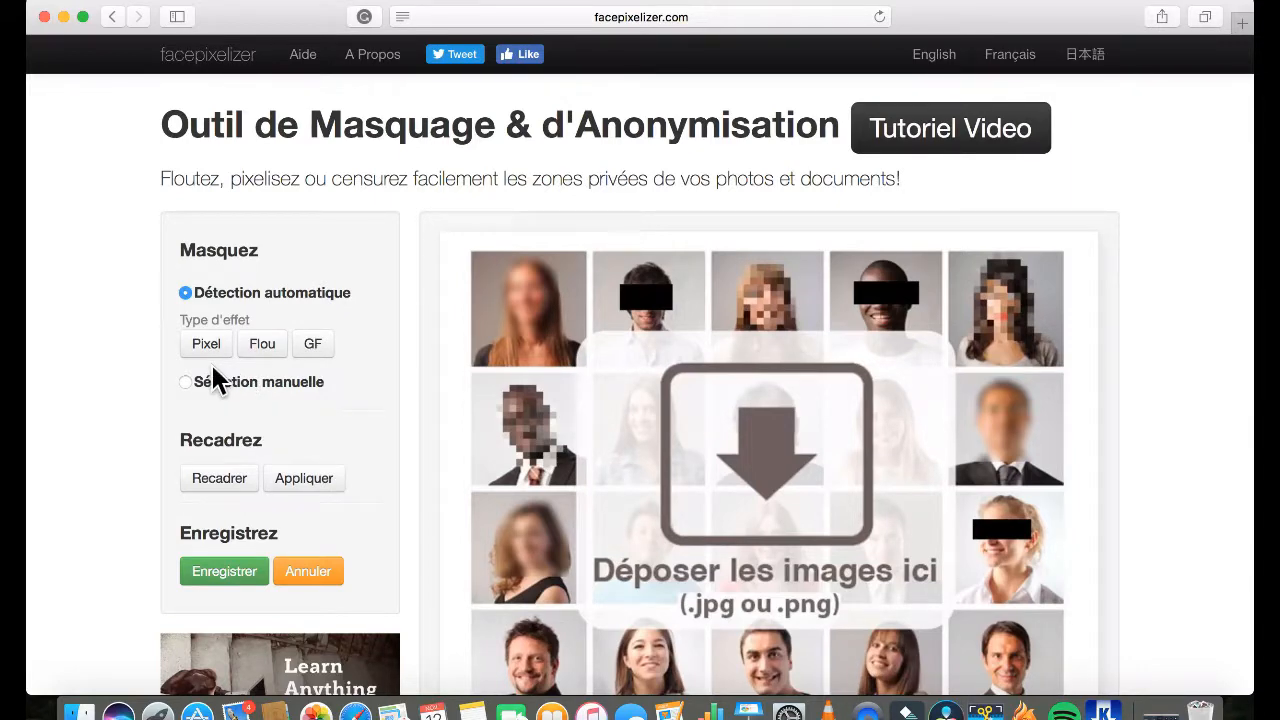
left_click(188, 383)
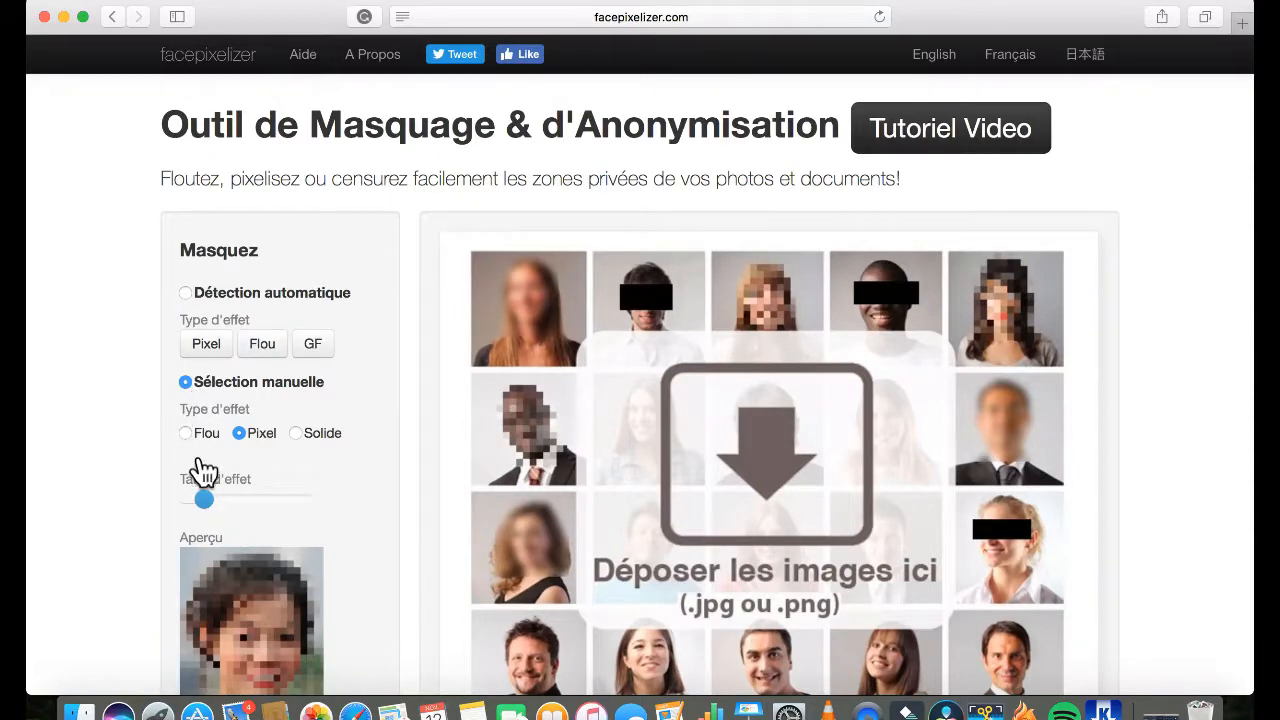
scroll(205, 460, "down", 5)
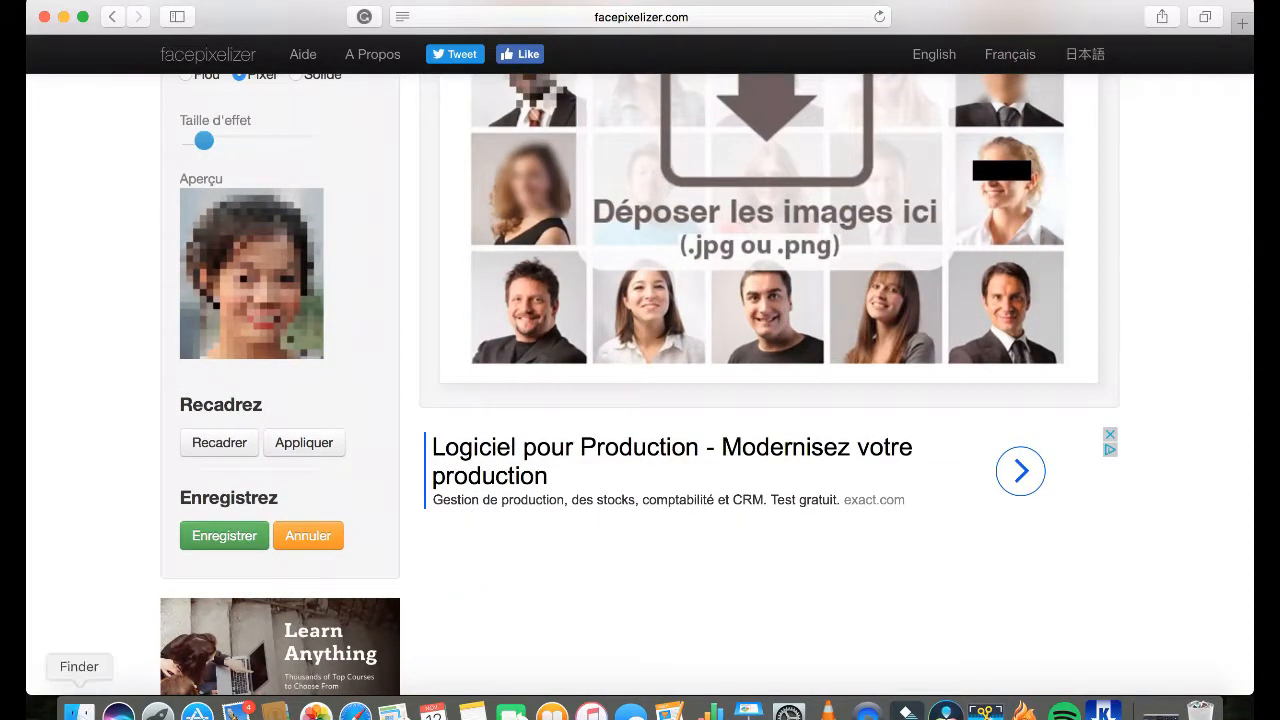
Load "harry potter 9.jpg" from the Téléchargements folder into the image editor and close the Finder window.
left_click(80, 710)
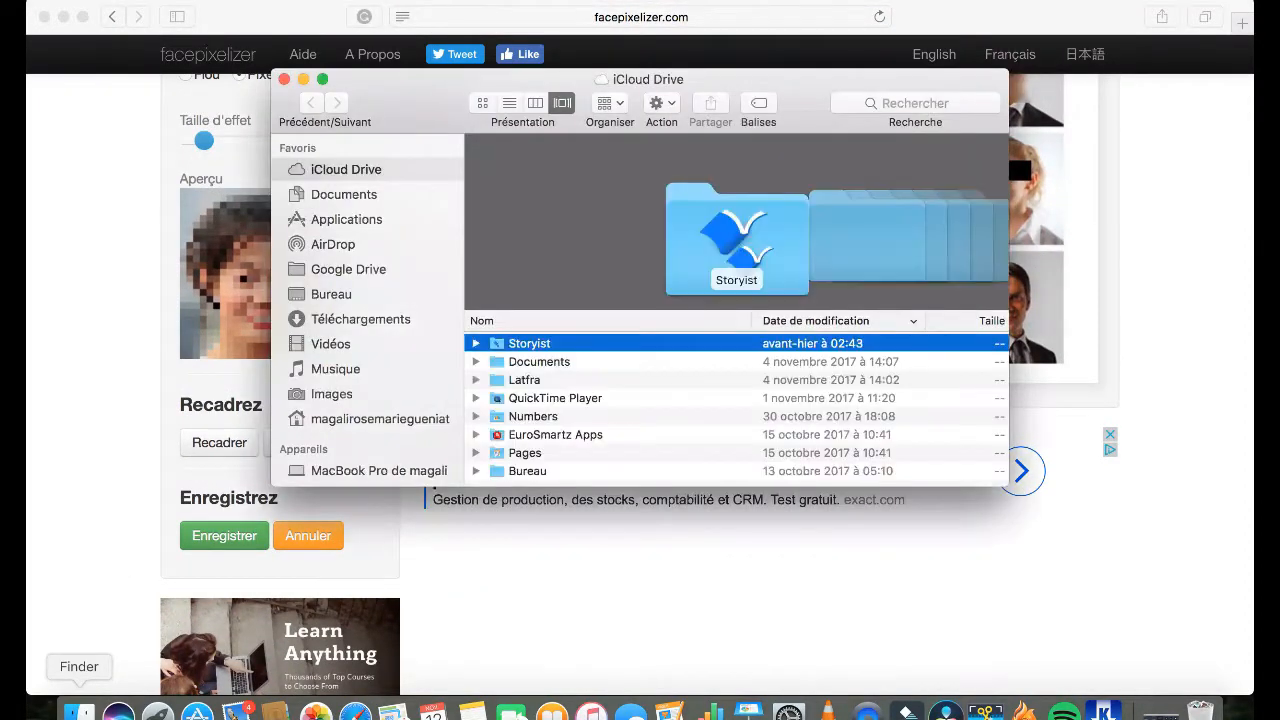
left_click(381, 322)
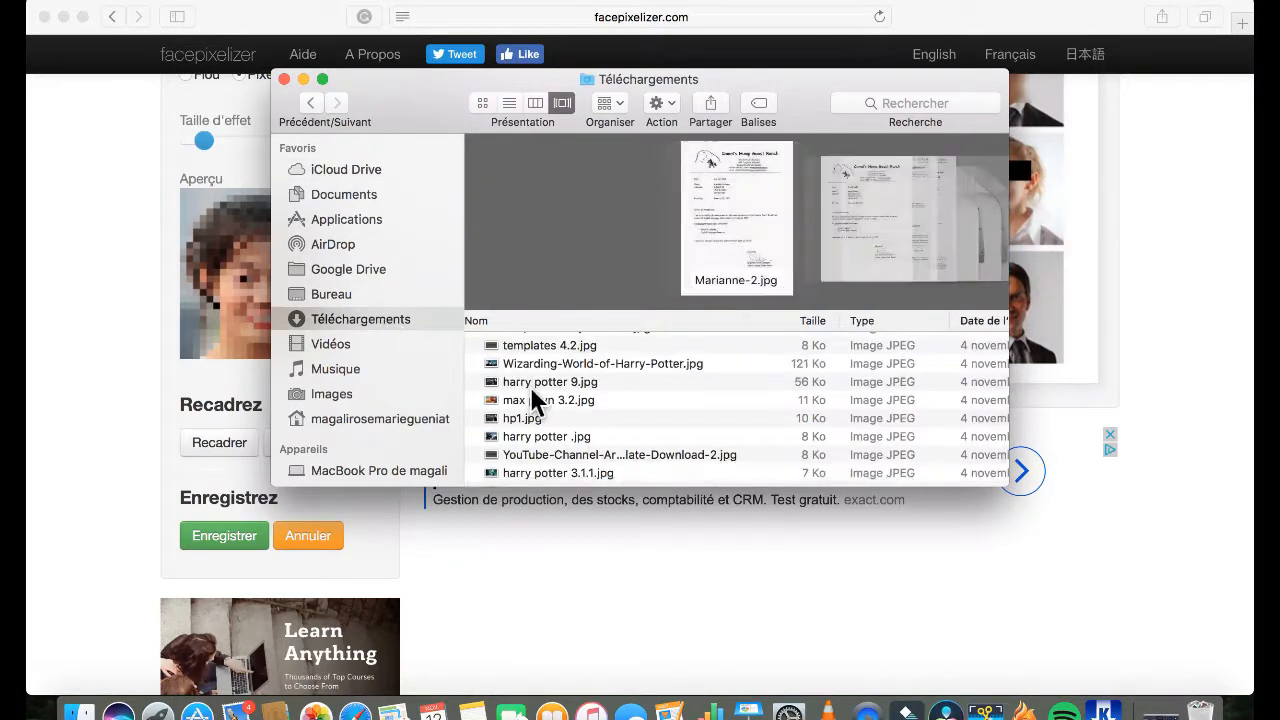
left_click(532, 388)
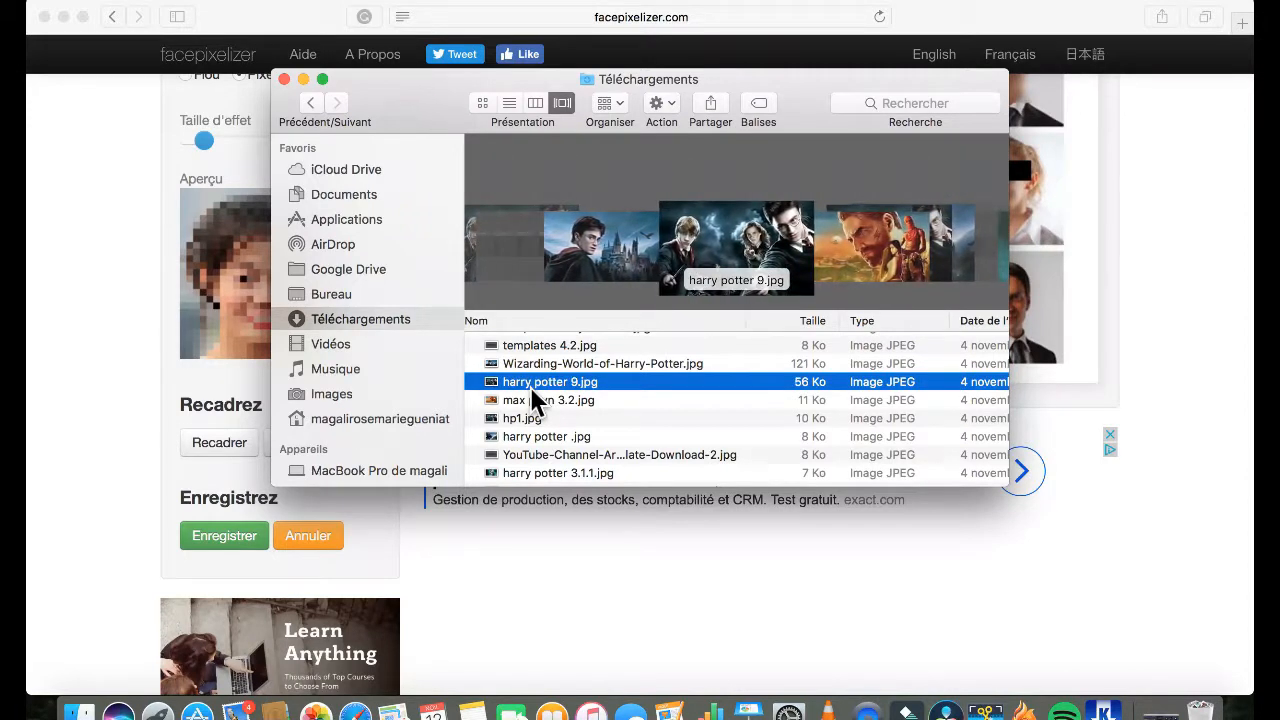
left_click_drag(530, 388, 585, 652)
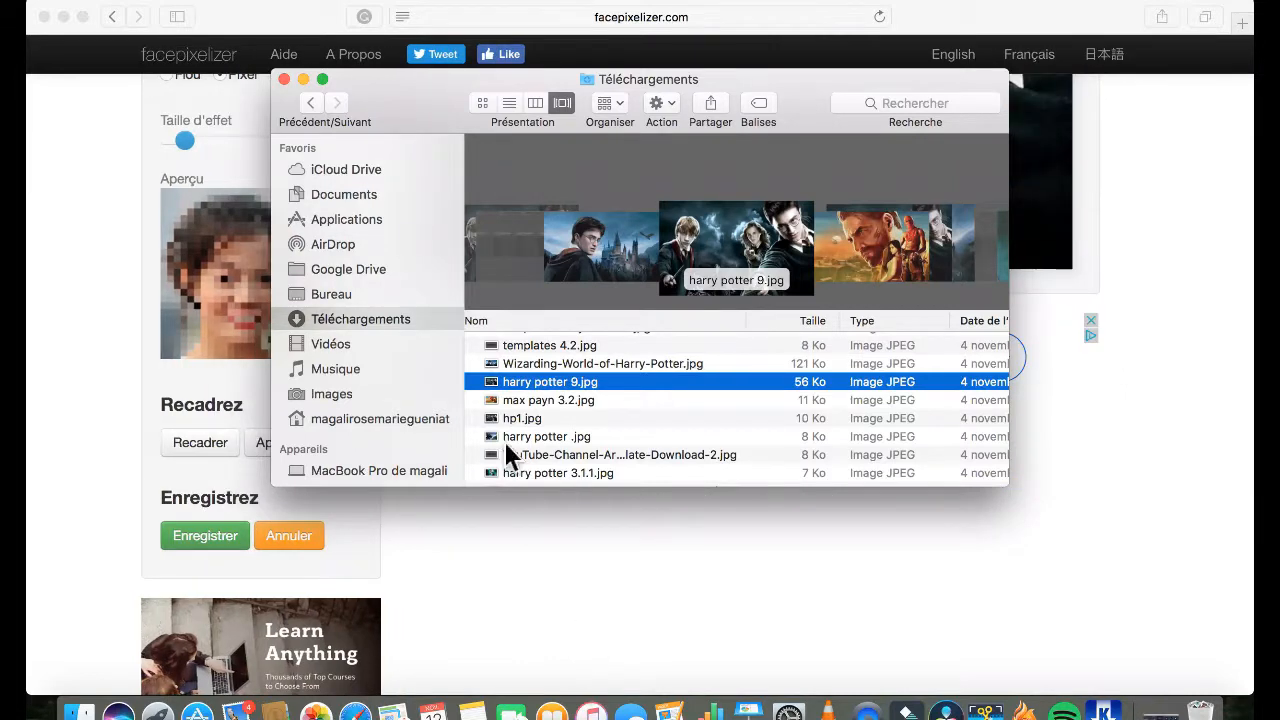
left_click(285, 80)
Cover the eyes of the girl in the middle of the photo with a Solide effect block.
scroll(561, 335, "up", 5)
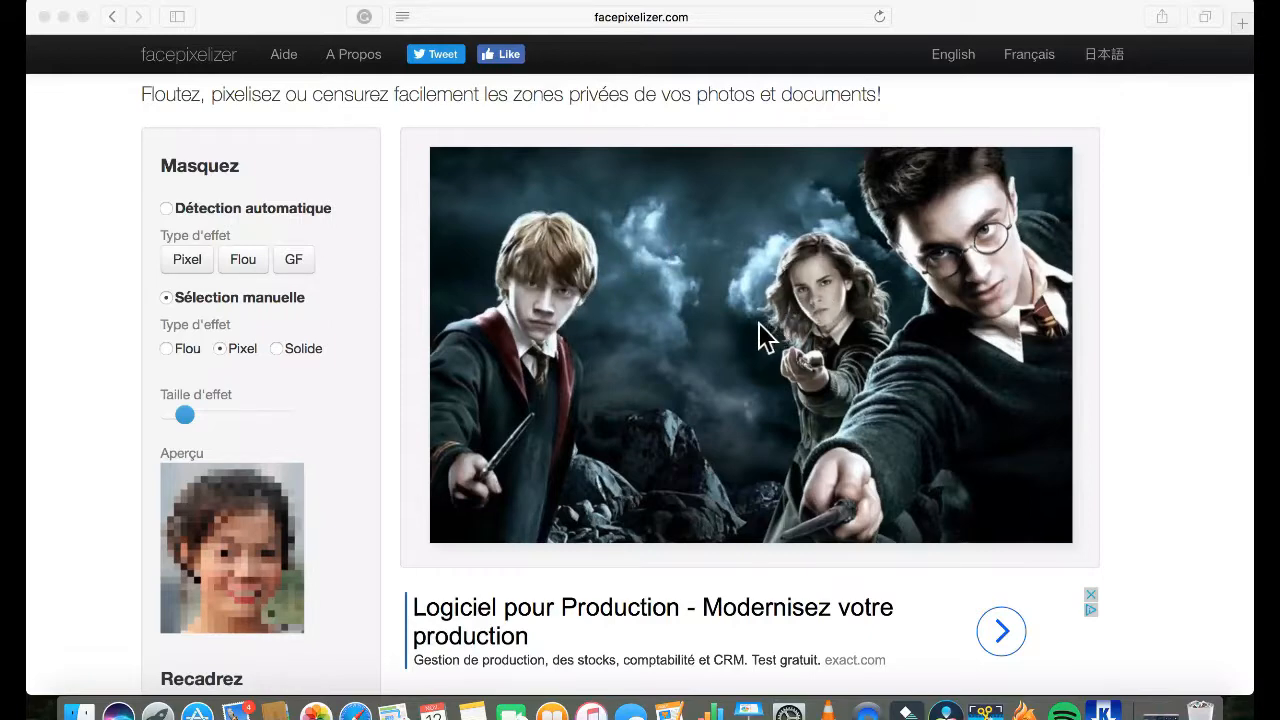
left_click(278, 345)
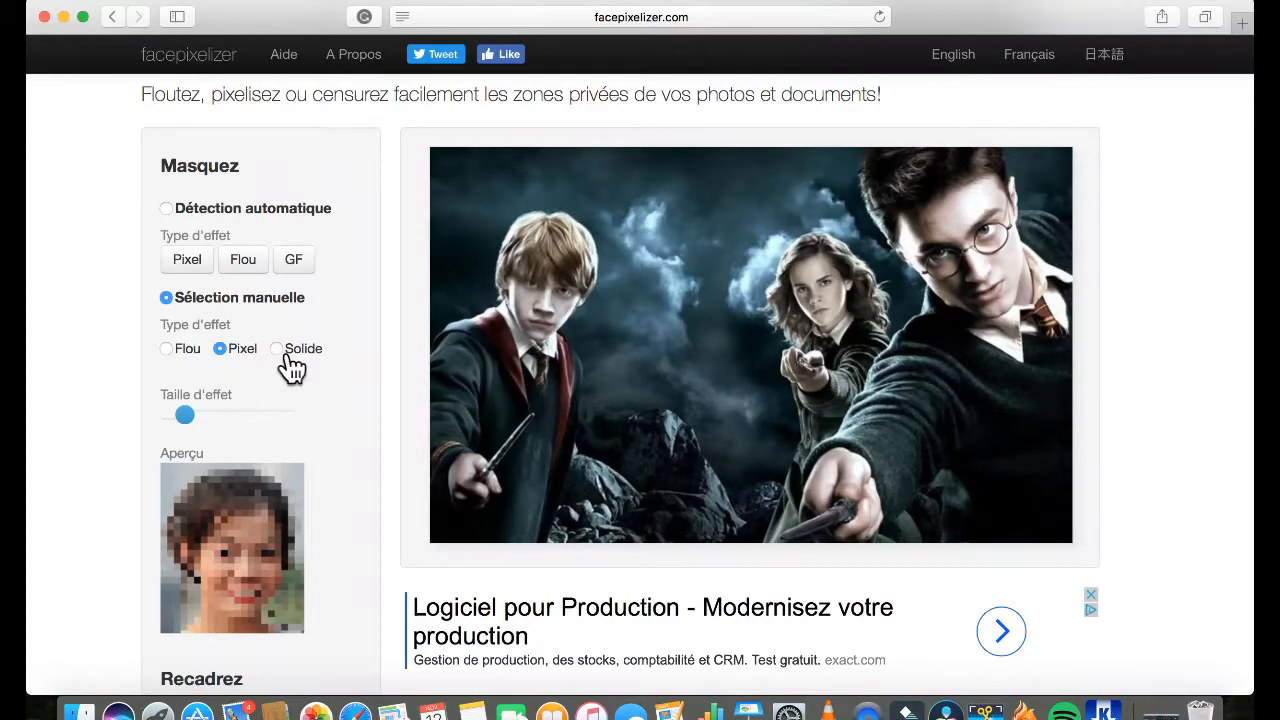
left_click(287, 350)
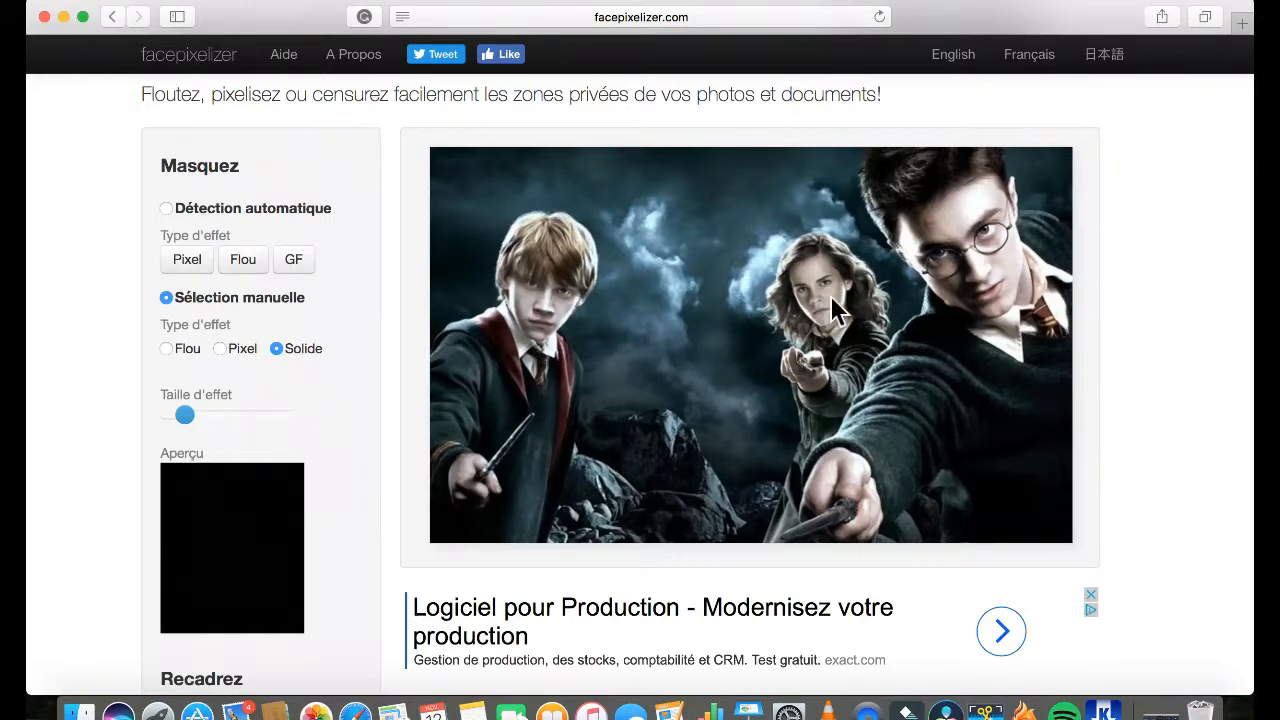
left_click_drag(835, 274, 789, 300)
left_click(828, 286)
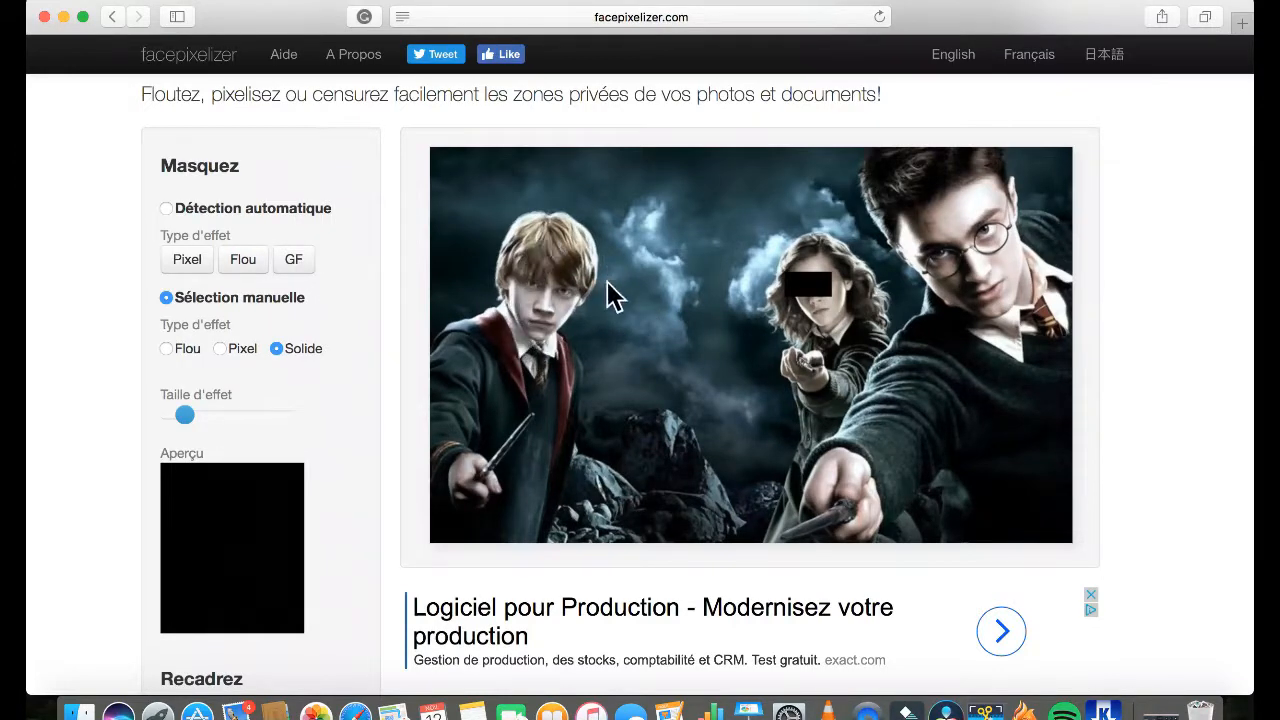
Pixelate the red-haired boy's whole face using the Pixel effect at its maximum effect size.
left_click(240, 370)
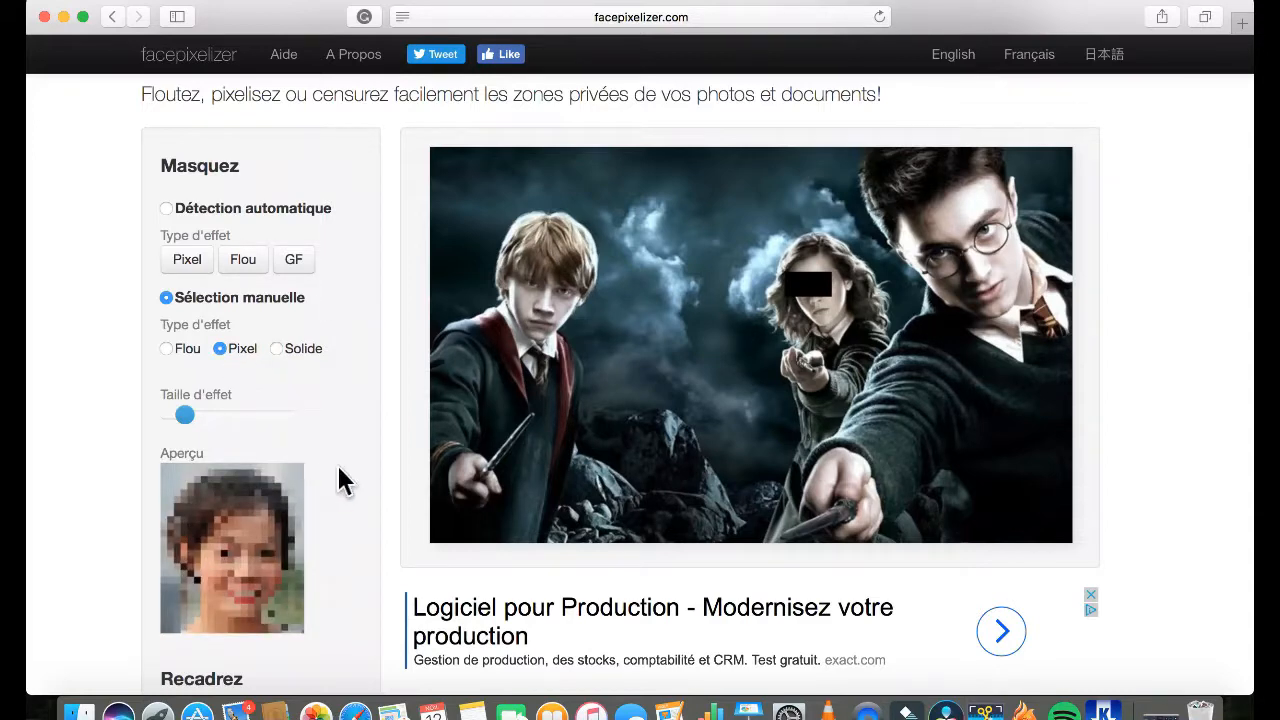
scroll(325, 485, "down", 3)
scroll(325, 485, "down", 2)
scroll(325, 485, "up", 3)
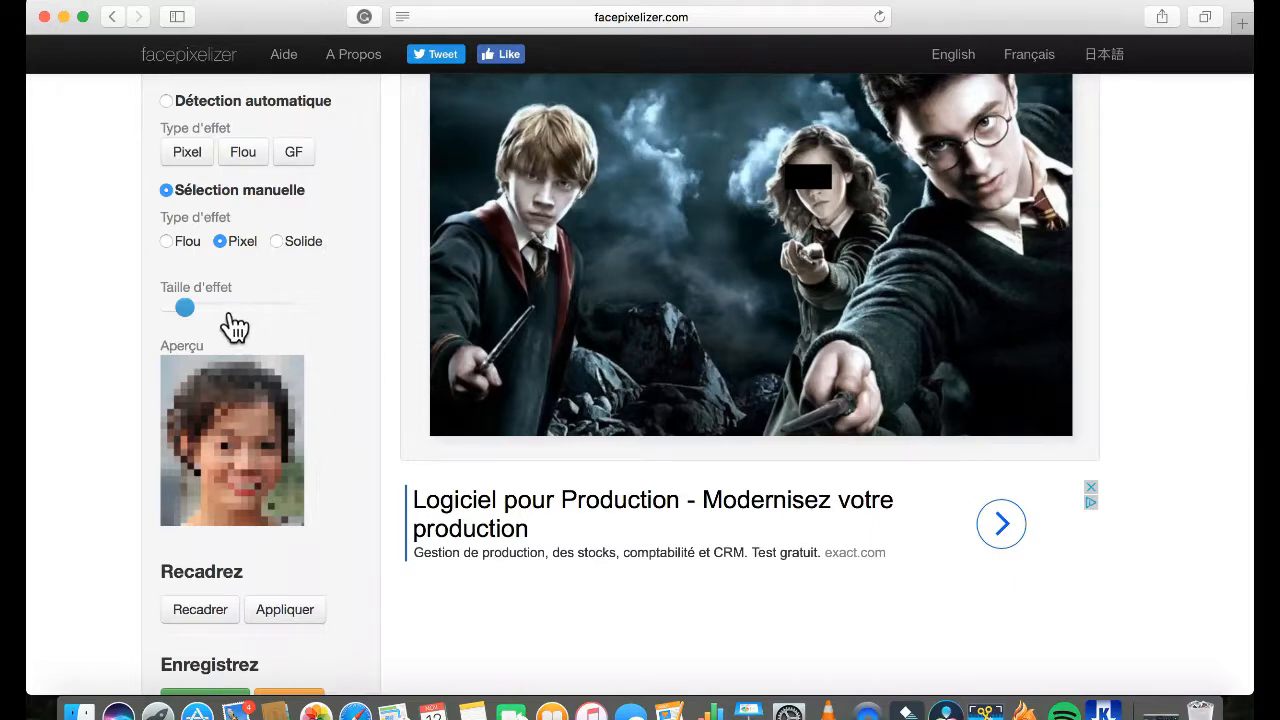
left_click_drag(190, 312, 312, 316)
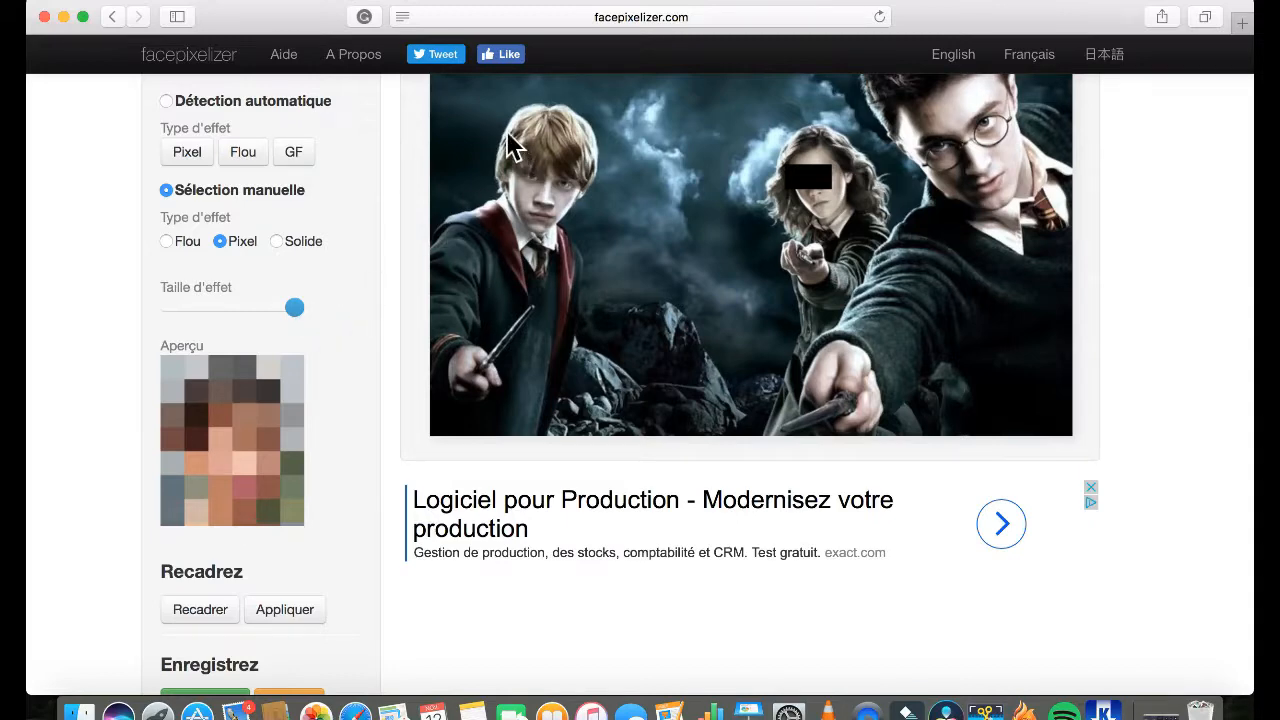
left_click_drag(502, 120, 614, 250)
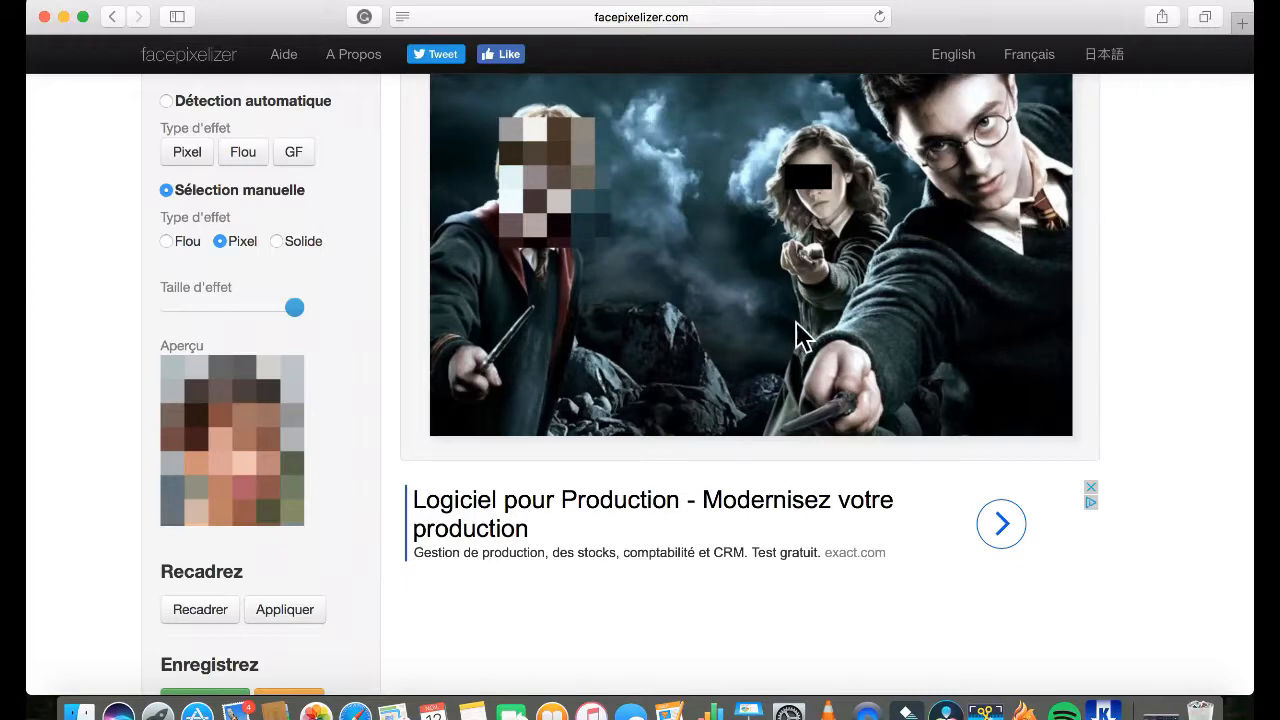
Apply the changes and save the masked image to the computer.
scroll(707, 340, "up", 2)
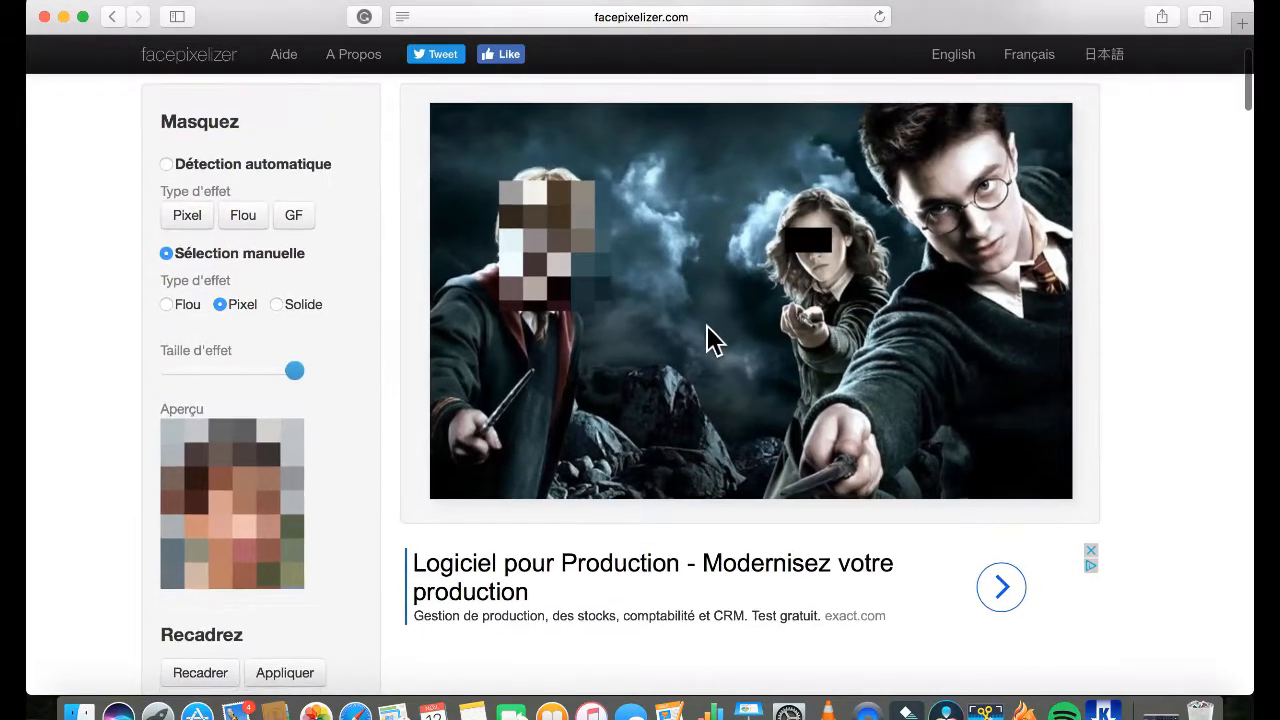
scroll(707, 340, "down", 5)
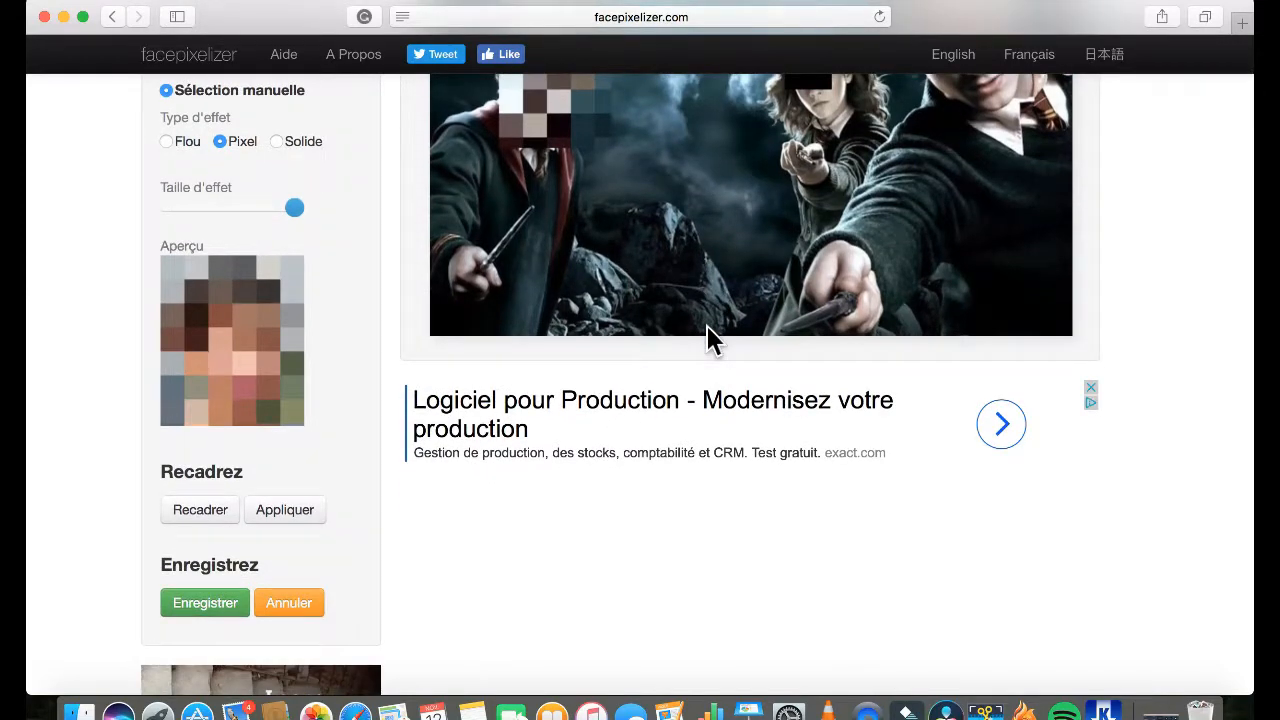
left_click(298, 521)
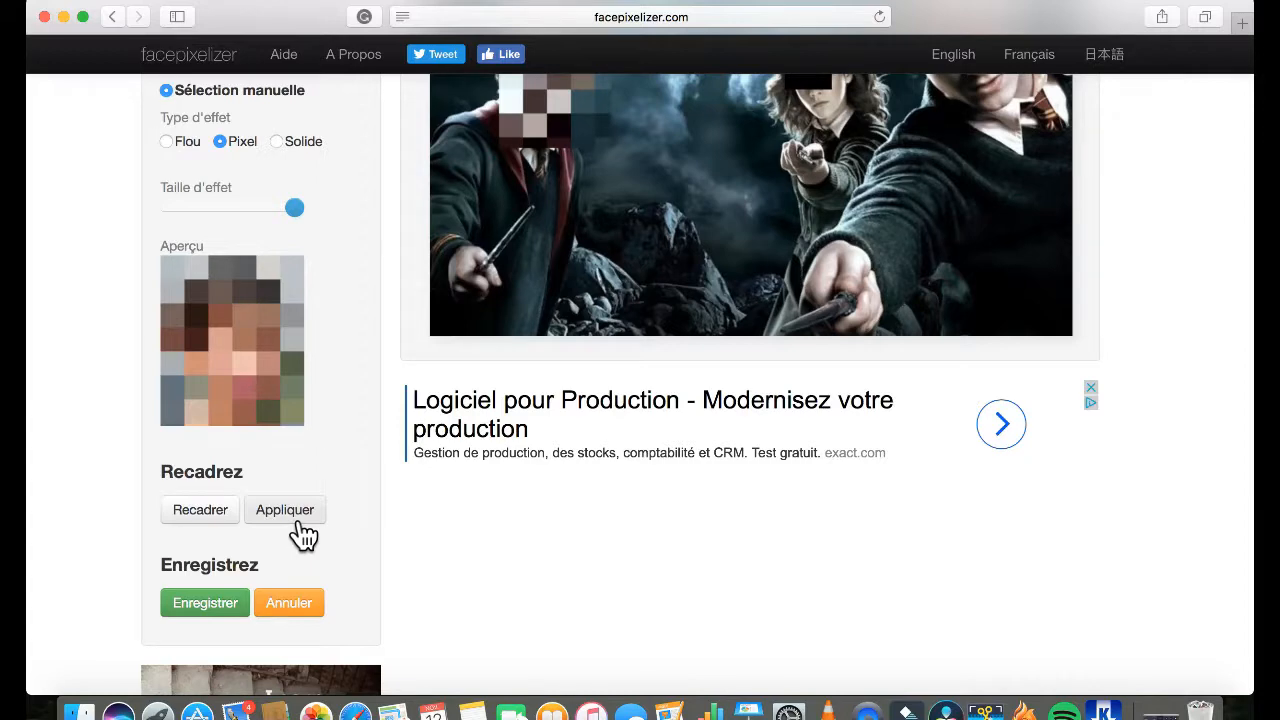
left_click(230, 604)
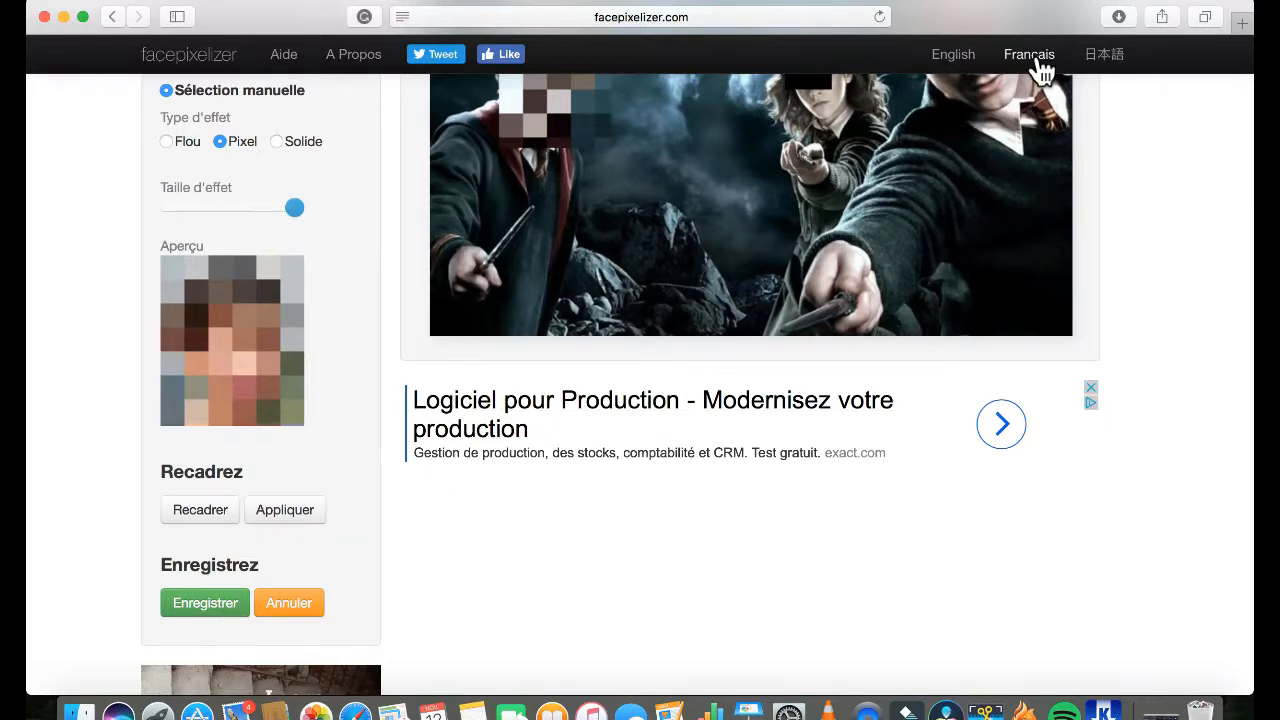
Open the downloaded image Unknown-4 to check the masked faces, and close its preview window.
left_click(1119, 17)
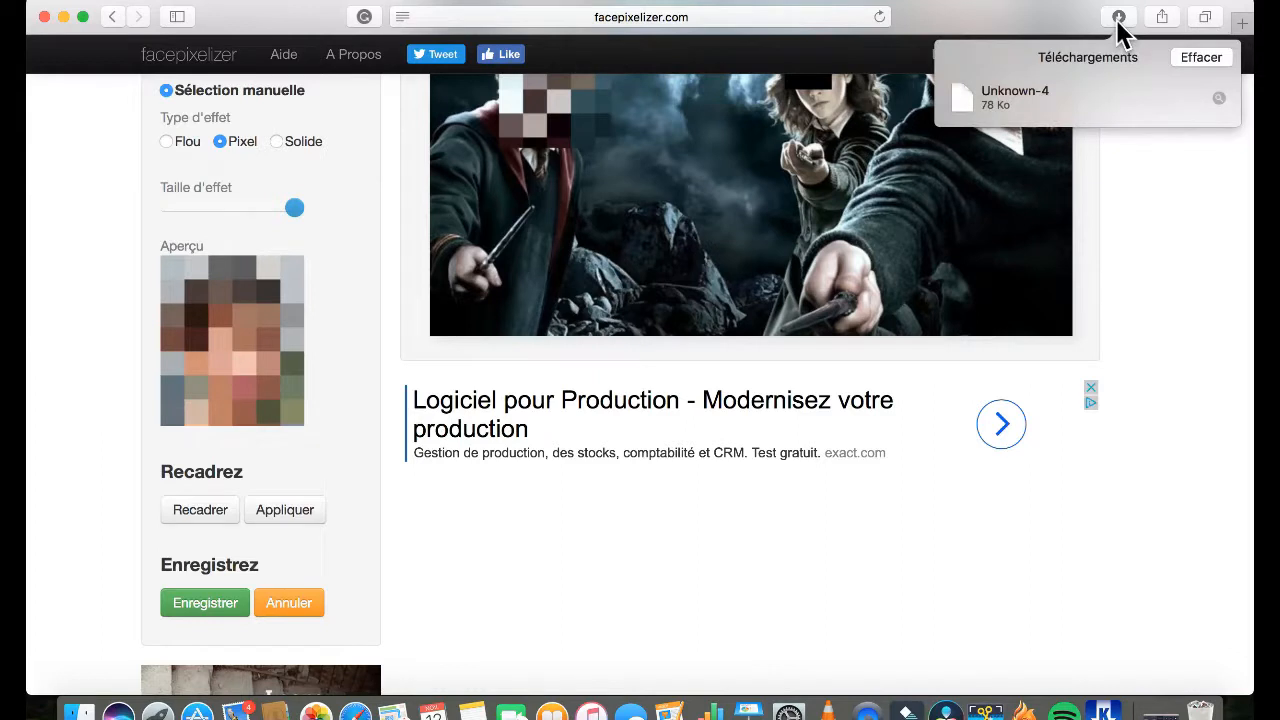
left_click(998, 100)
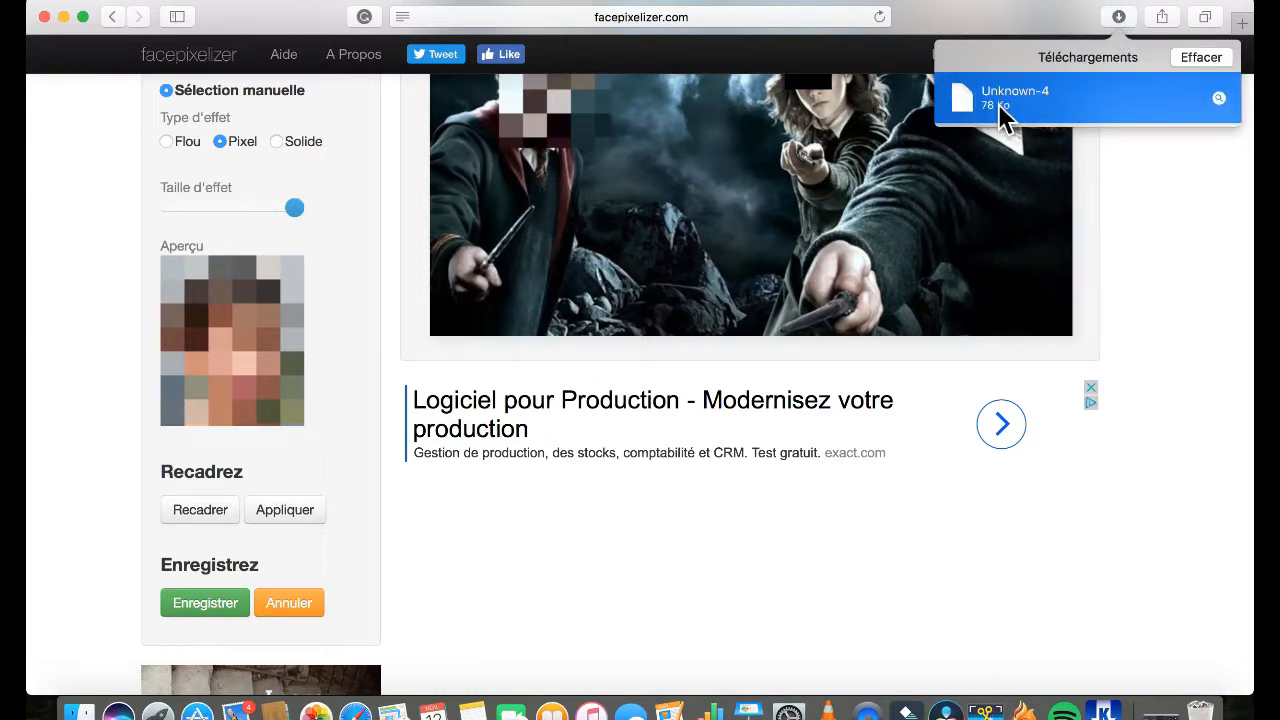
double_click(998, 104)
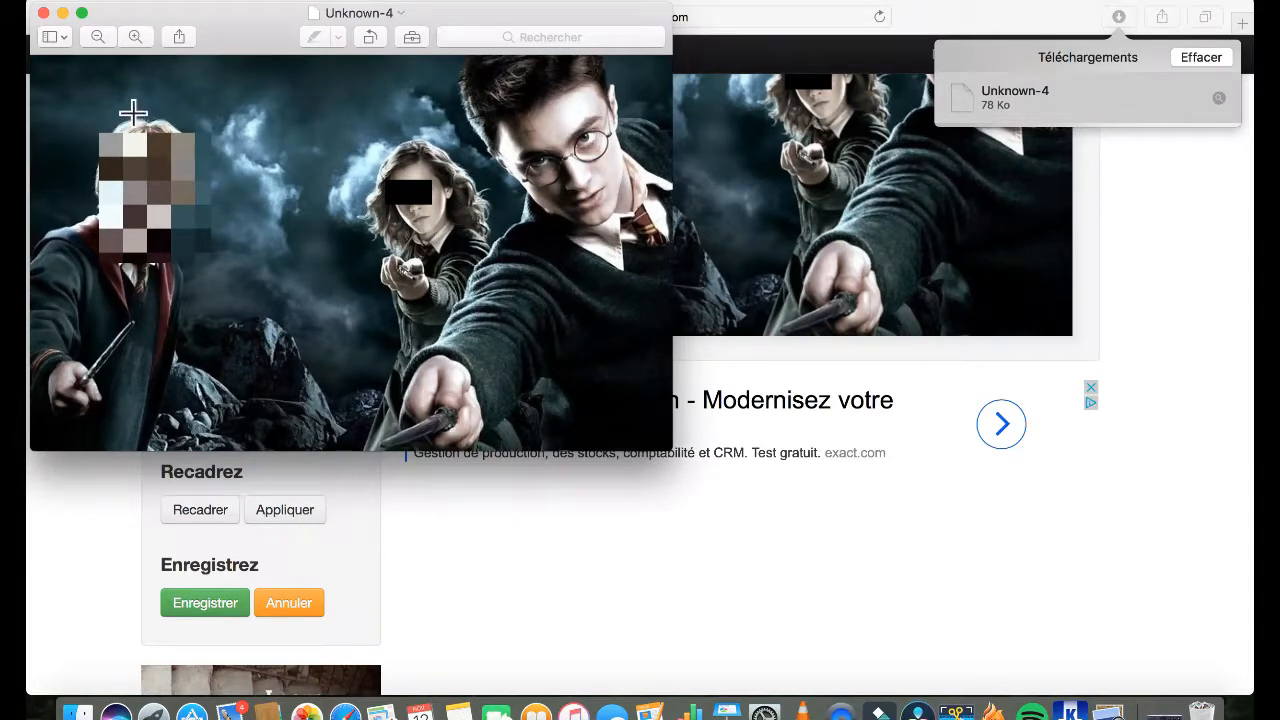
left_click(43, 13)
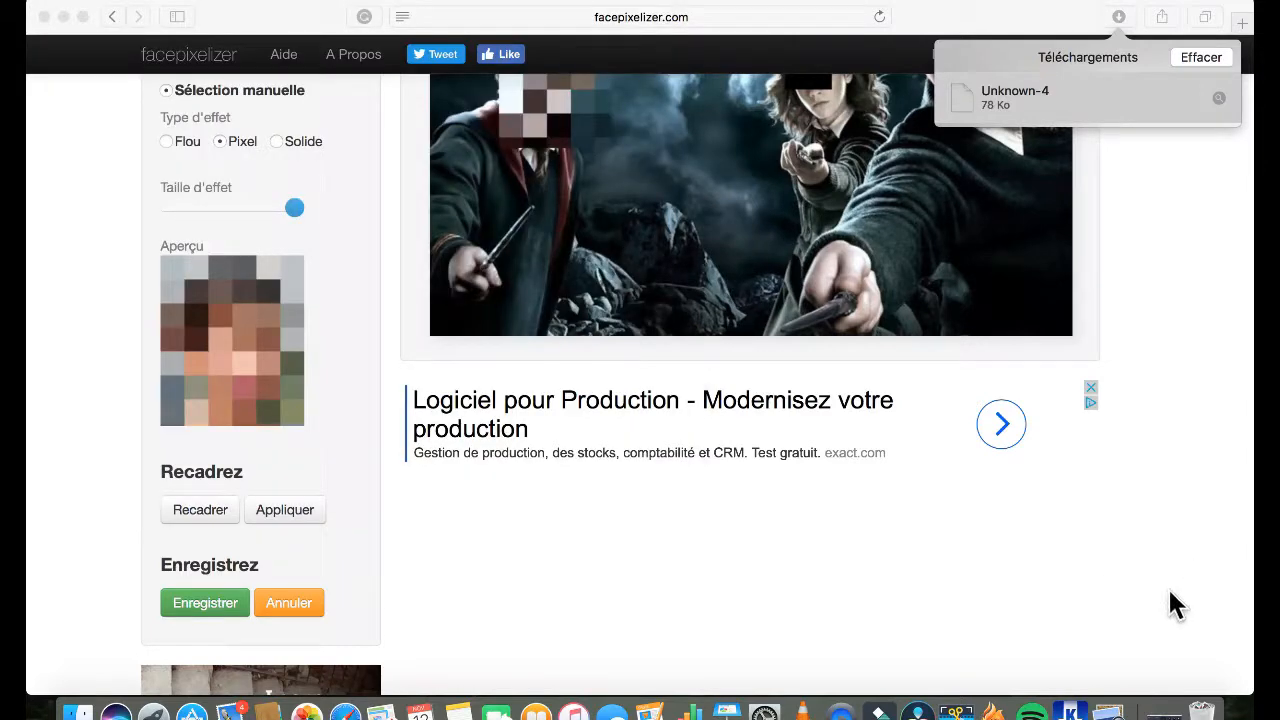
left_click(1163, 708)
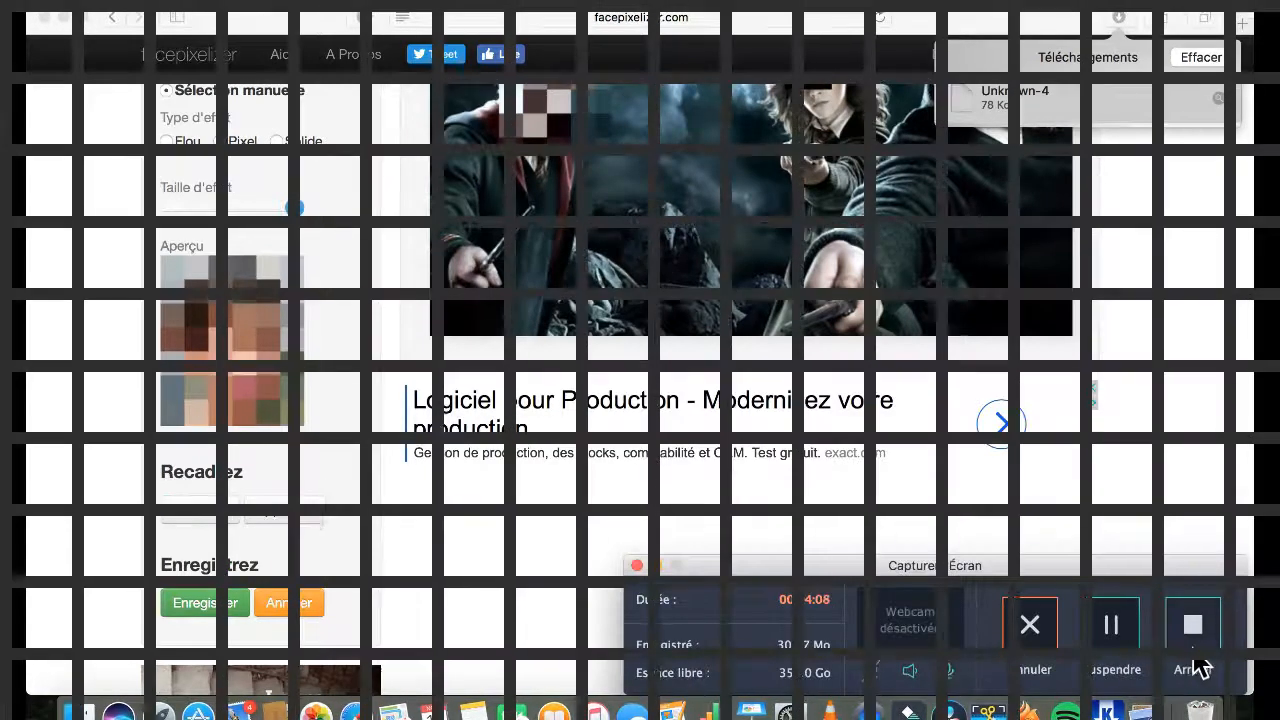